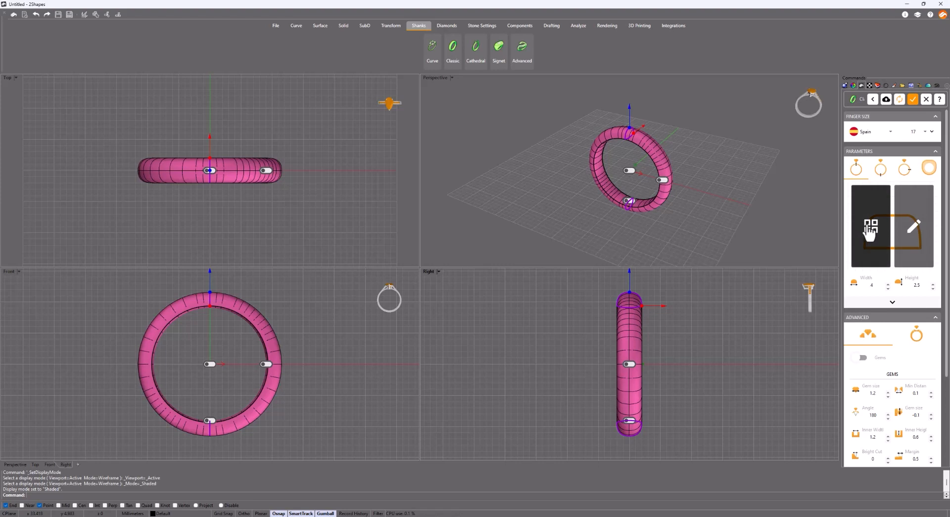
Step: Assign standard profile 084 to the top section of the shank
click(867, 229)
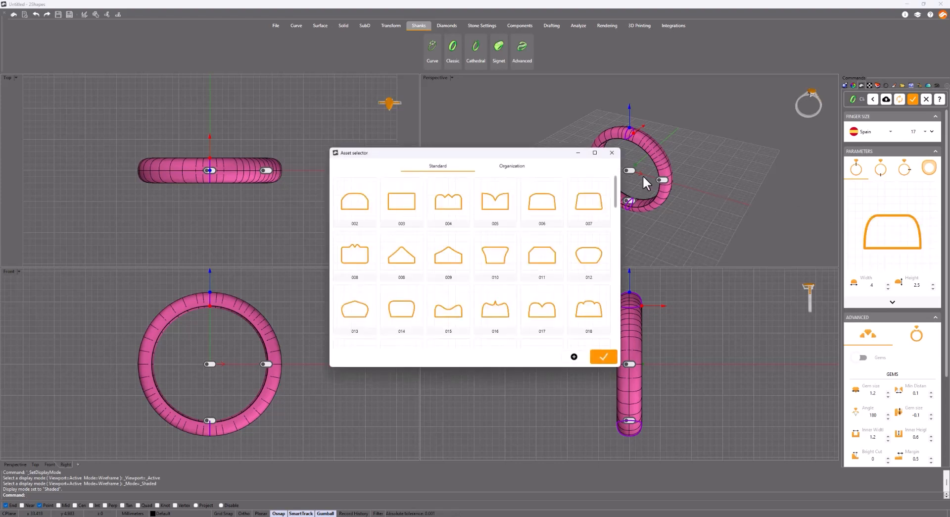
drag(614, 186, 627, 313)
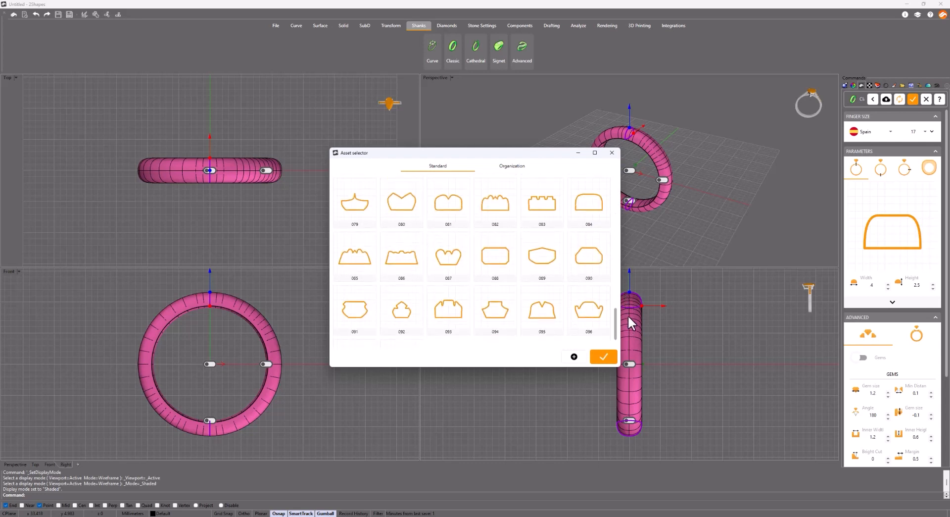
click(597, 216)
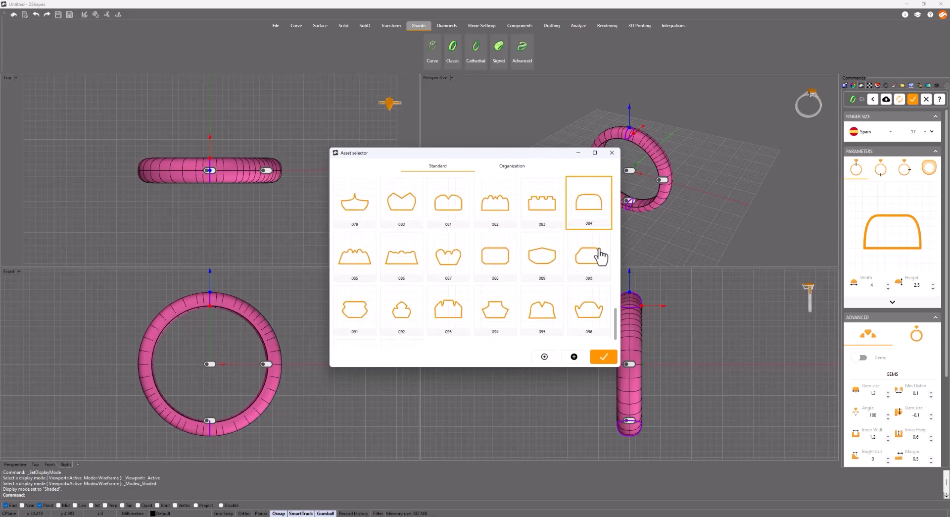
click(604, 355)
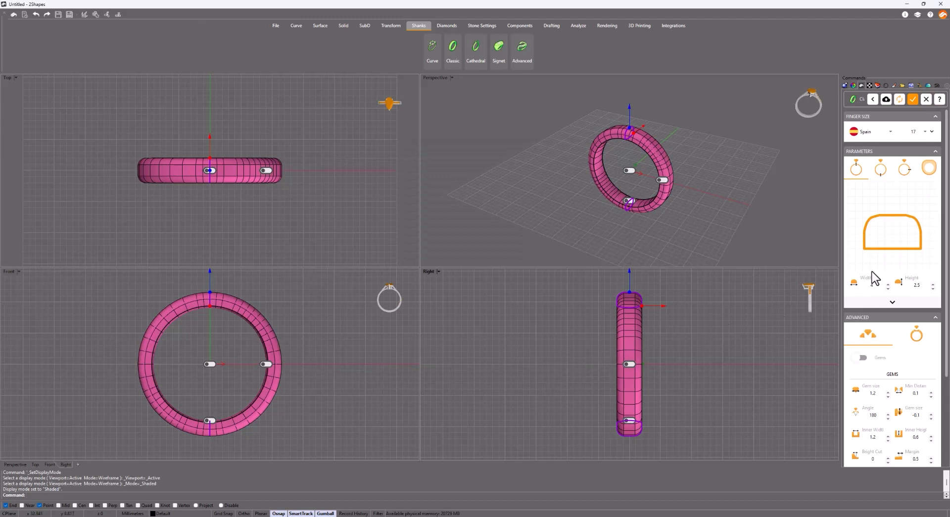
Step: Set the shank's top section to a width of 1.5 and a height of 2
double_click(862, 285)
text(1.5)
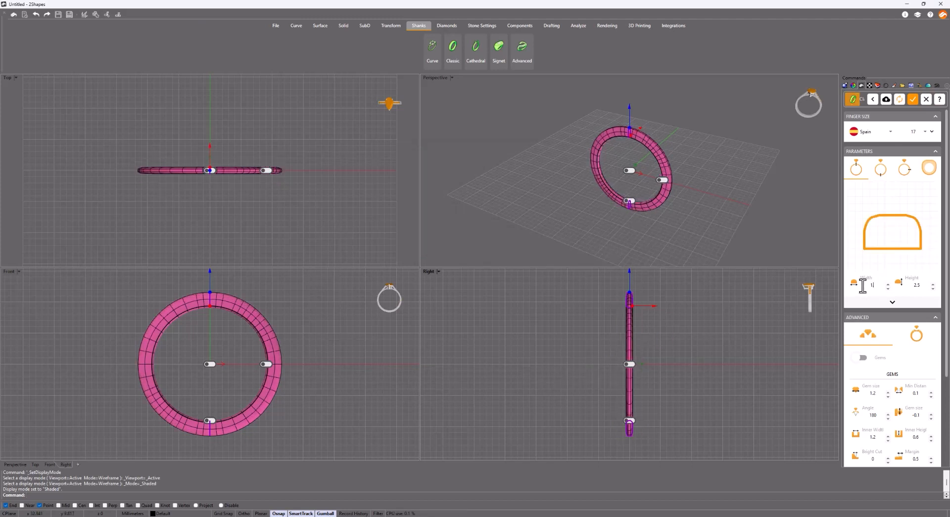
double_click(922, 285)
text(2)
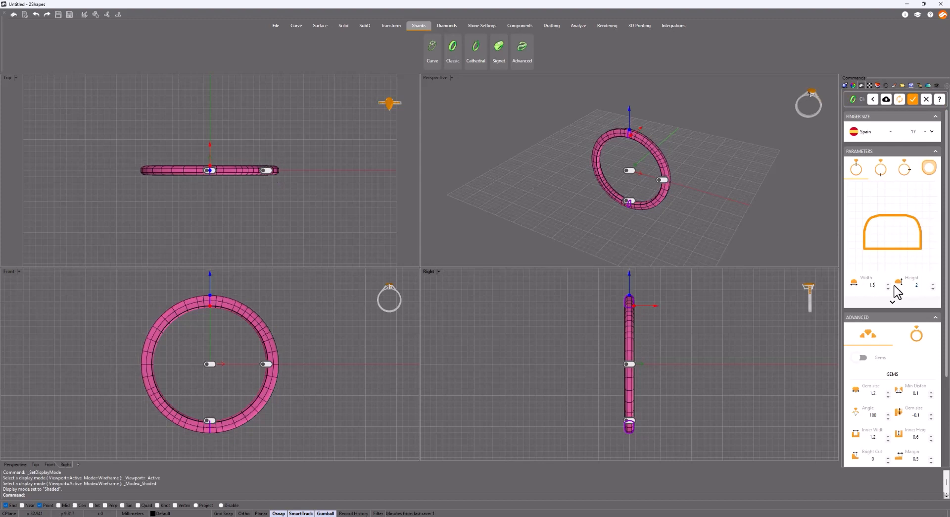
Step: Enable the shank's bottom section and assign standard profile 084 to it
click(881, 170)
click(857, 188)
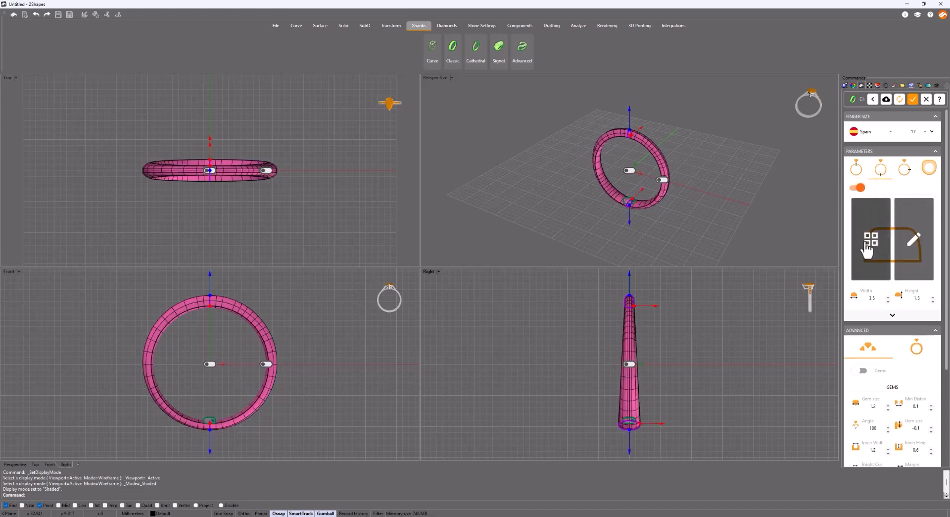
click(870, 240)
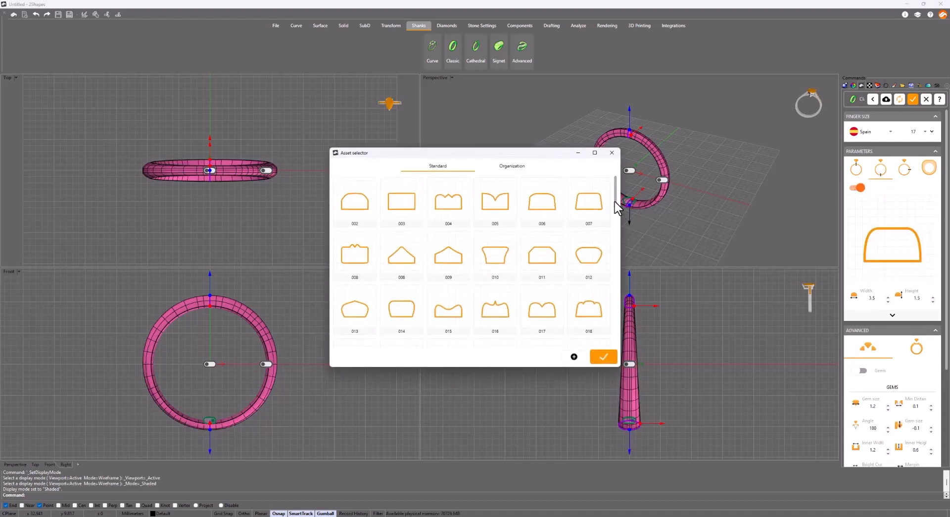
drag(617, 207, 616, 311)
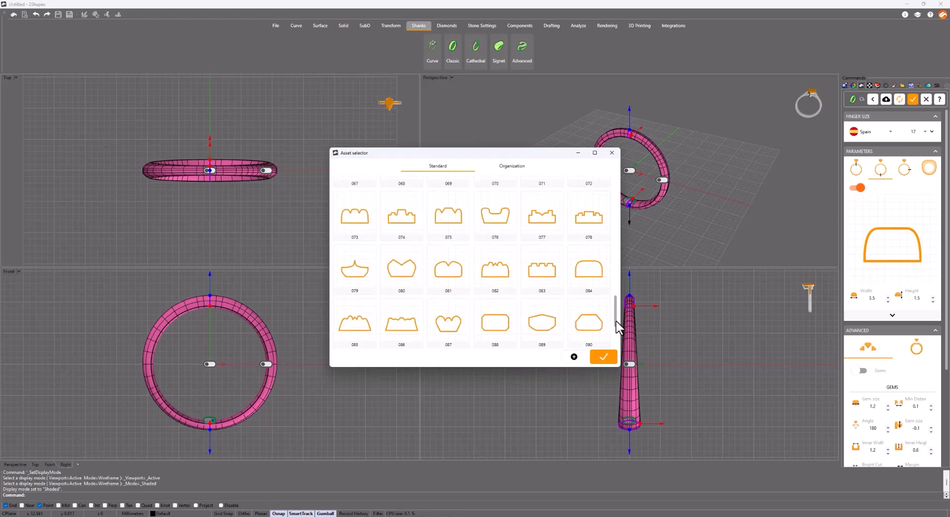
click(595, 294)
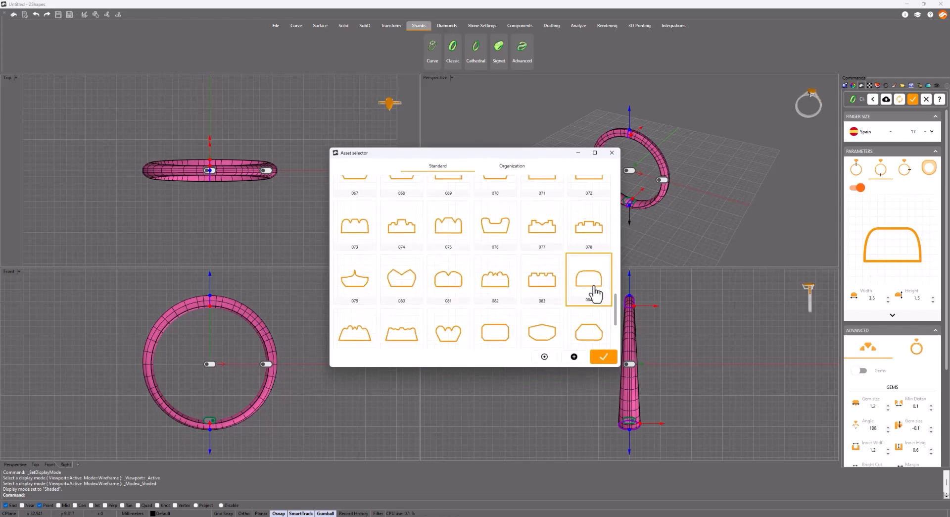
click(605, 357)
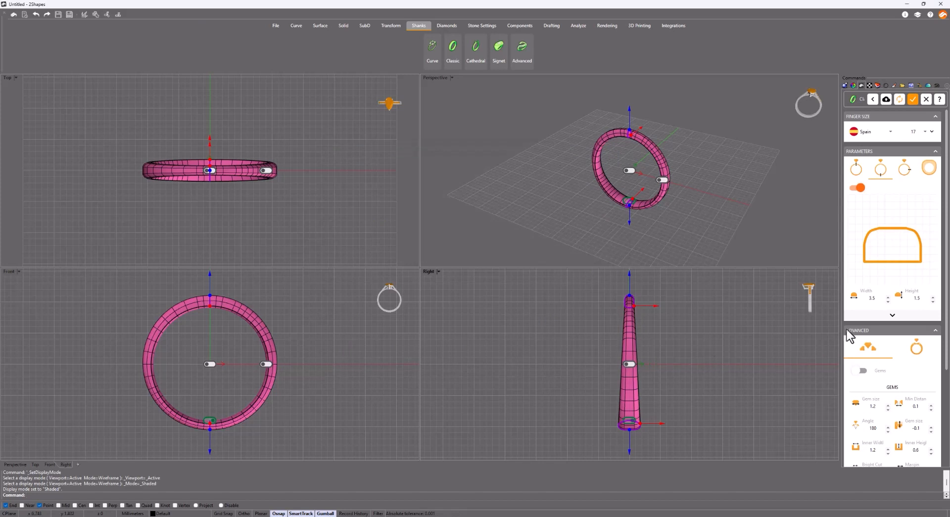
Step: Set the shank's bottom section to a width of 2.5 and a height of 2
double_click(872, 297)
text(2.5)
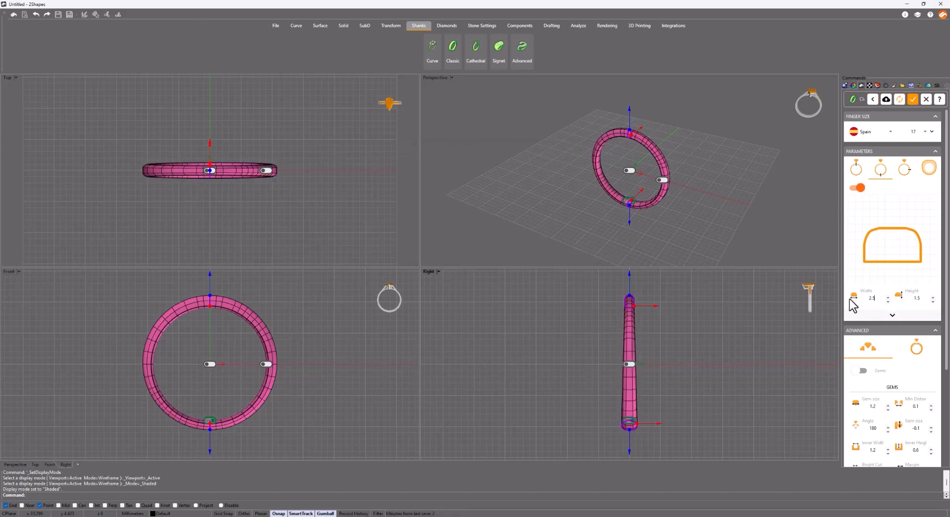
double_click(918, 297)
text(2)
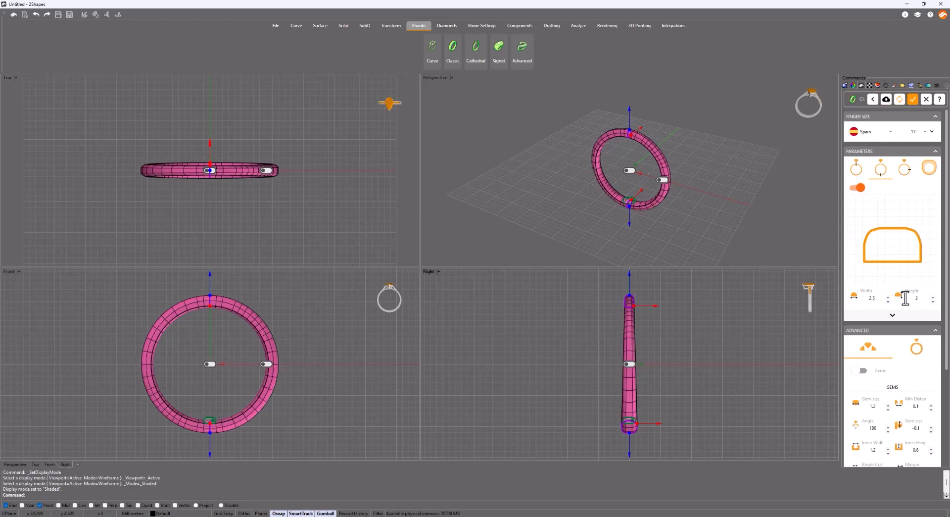
Step: Enable a custom outer contour for the shank and choose standard shape 006
click(927, 173)
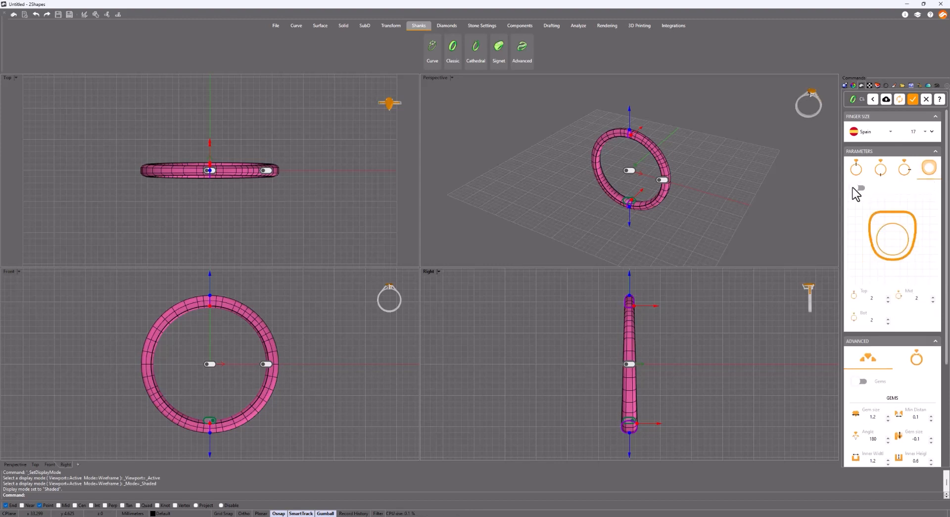
click(859, 188)
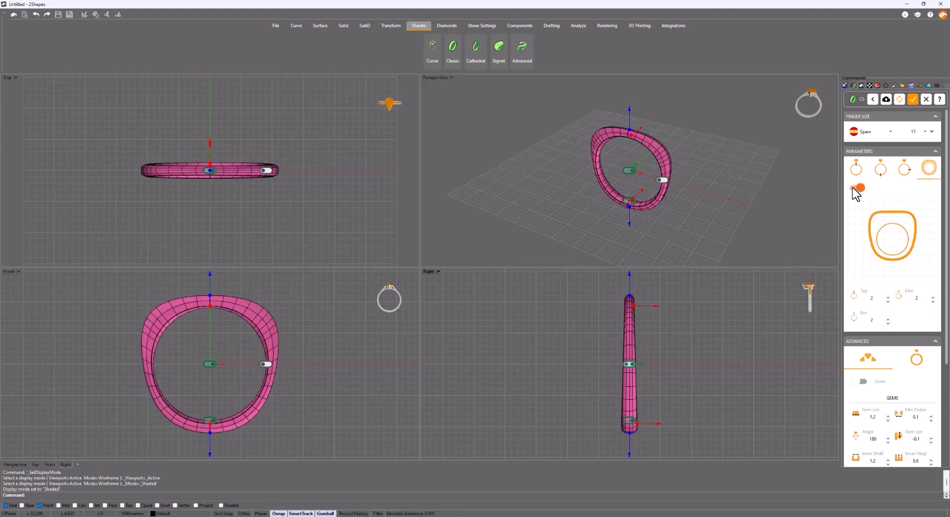
click(871, 240)
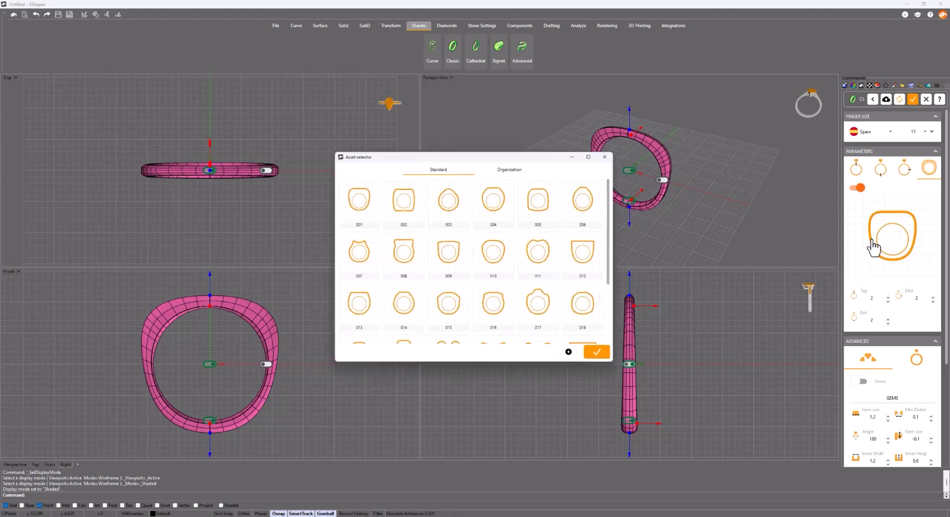
click(603, 205)
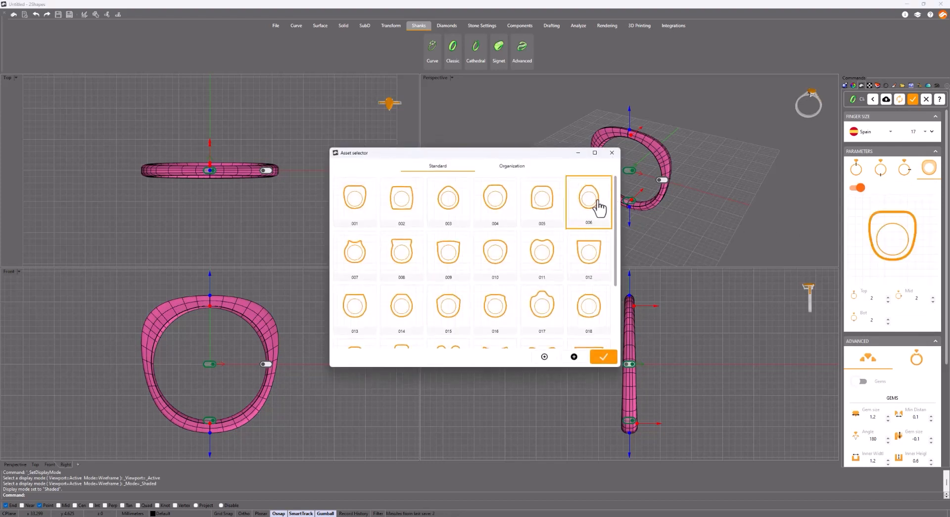
click(604, 359)
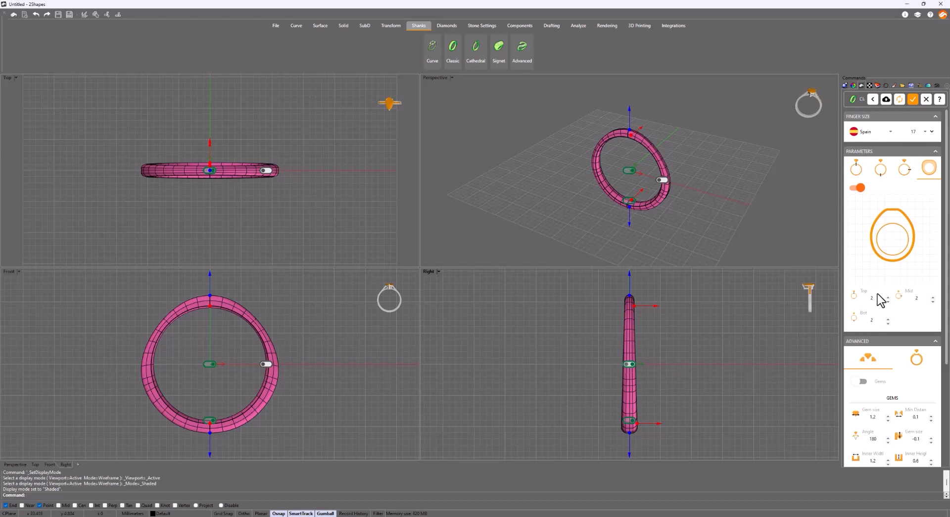
Step: Set the outer contour's top value to 4, with the mid and bottom values at 2
double_click(861, 298)
text(4)
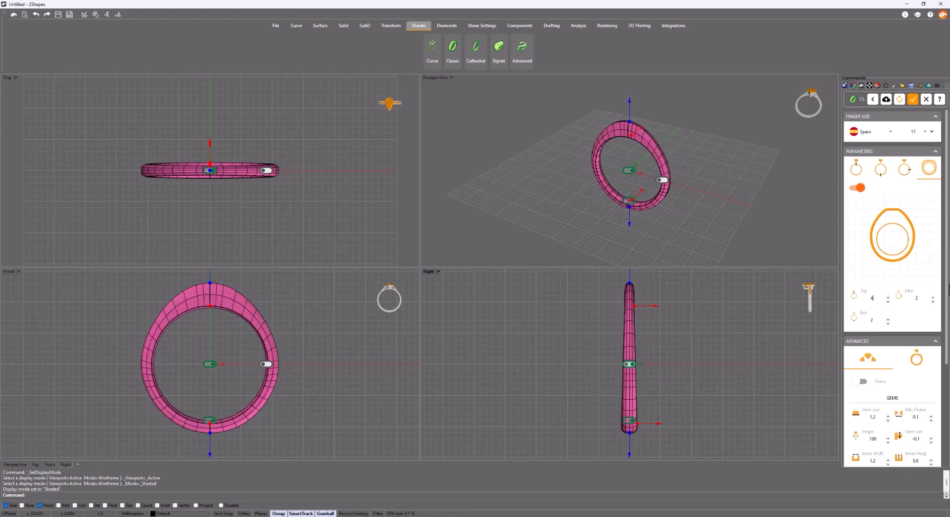
double_click(916, 297)
double_click(873, 320)
Step: Give the shank a Pinch opening with an opening value of 4.7
click(926, 362)
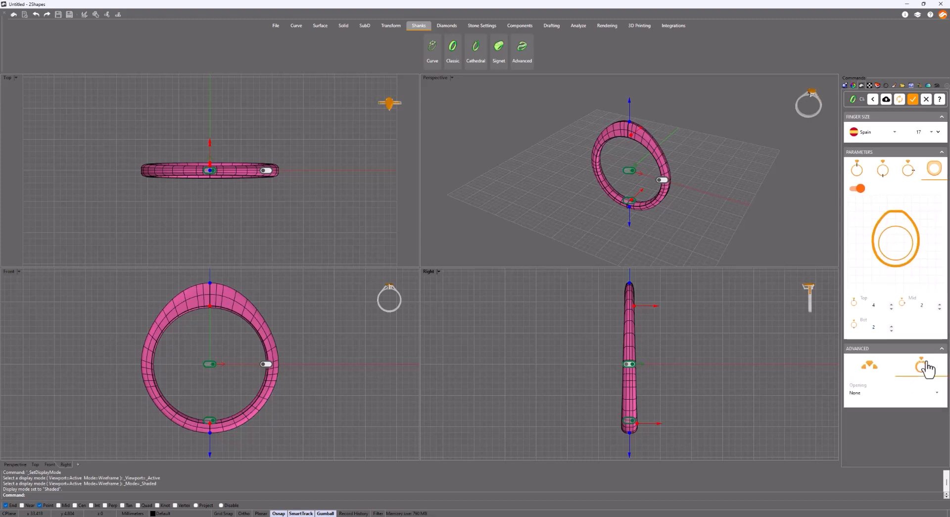
click(937, 392)
click(901, 413)
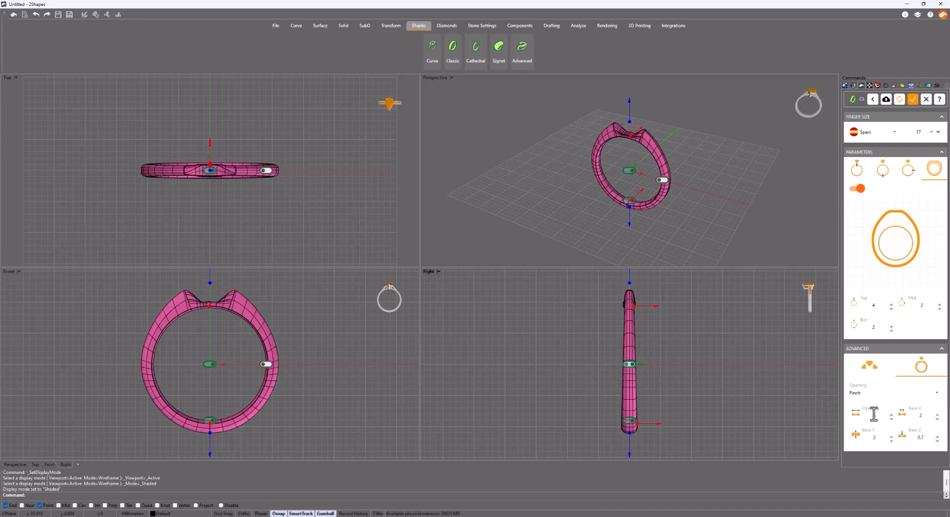
drag(880, 415, 868, 415)
text(4)
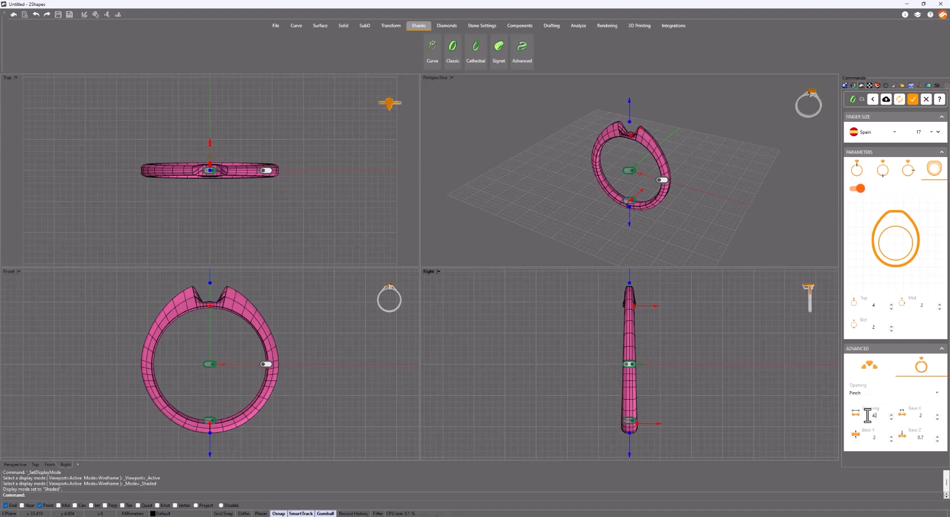
text(.7)
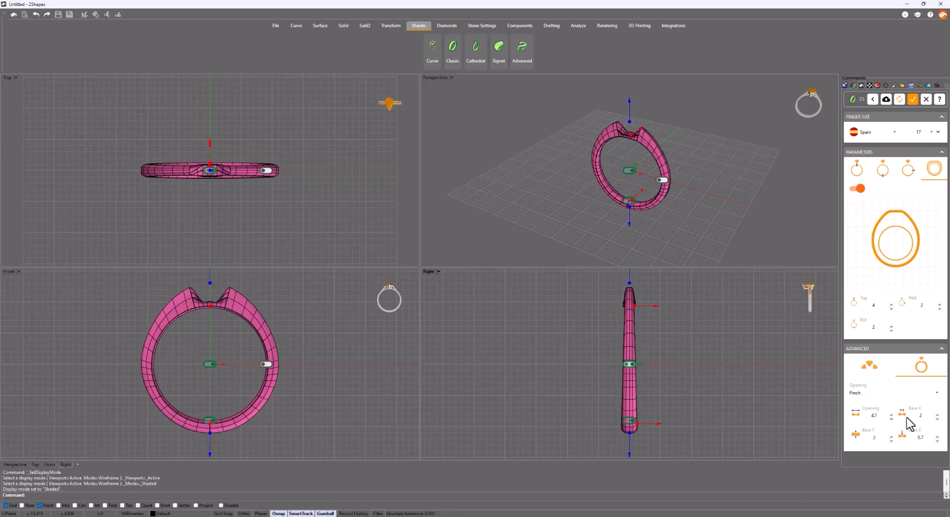
Step: Set the pinch opening's Base X to 1.8, Base Y to 1.3 and Base Z to 1.1, and finish the shank
drag(924, 415, 916, 415)
text(1.8)
text(1.3)
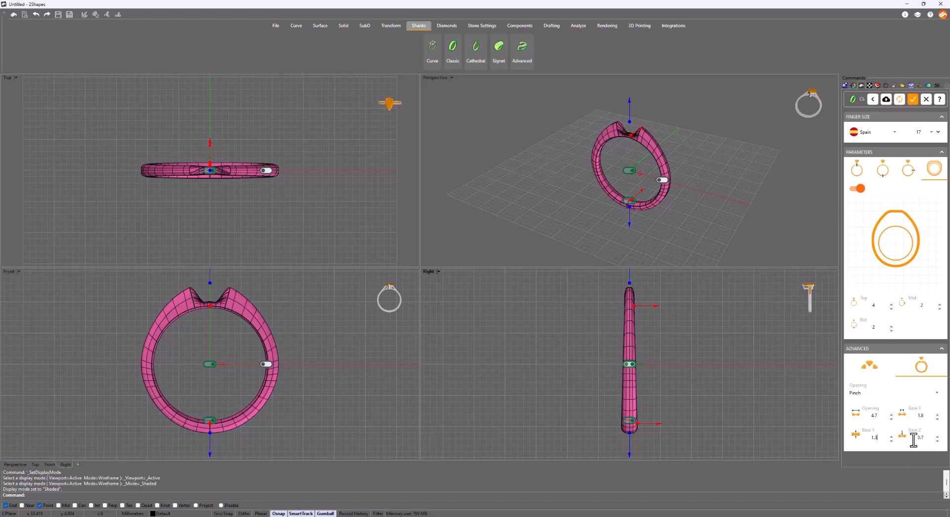
click(913, 438)
text(1.1)
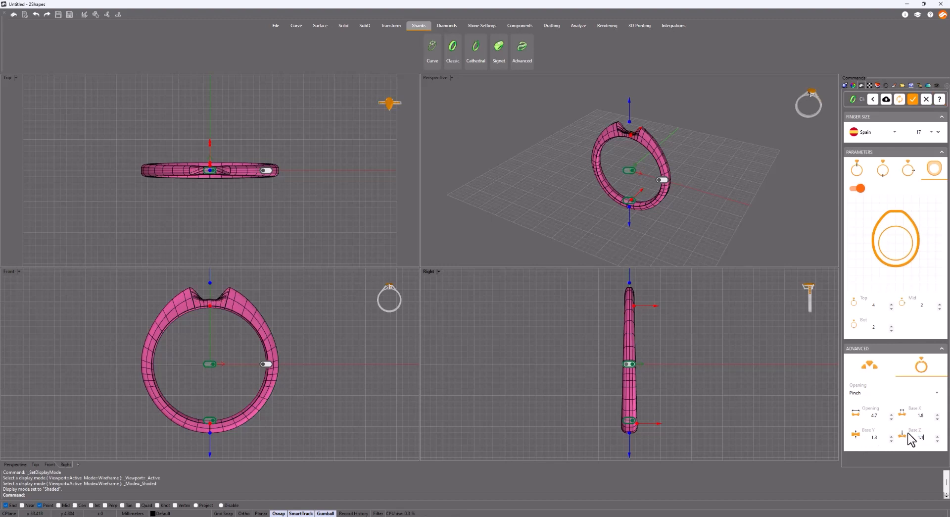
click(913, 99)
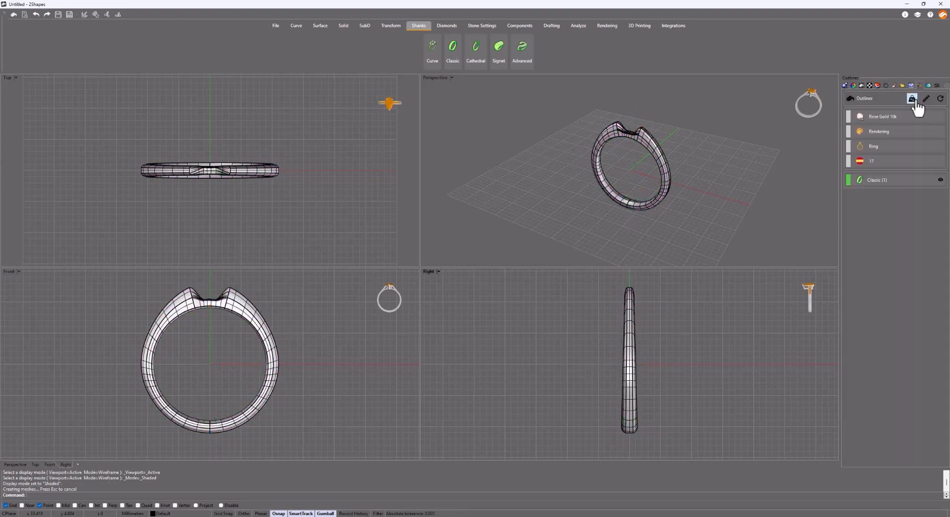
Step: Create a single round 1 ct diamond, 6.5 in diameter, with the Gem Creator
click(450, 26)
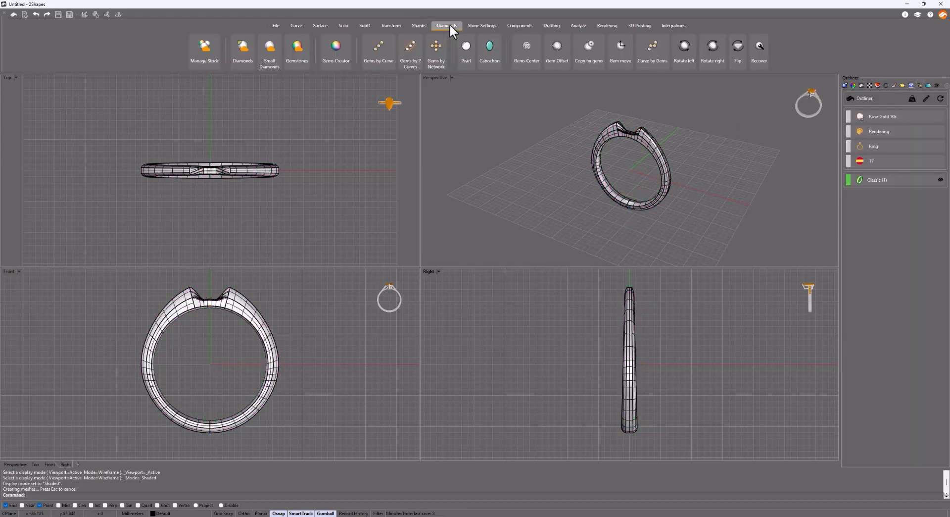
click(340, 56)
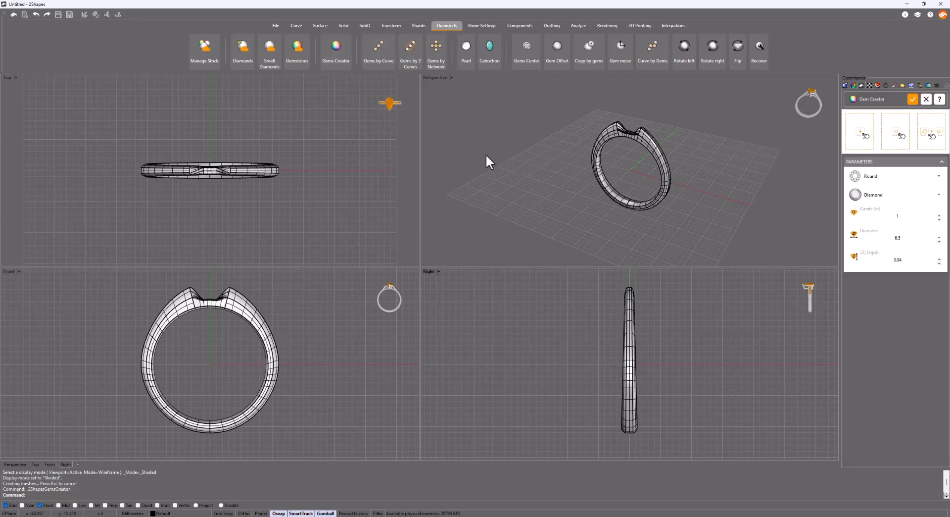
click(861, 132)
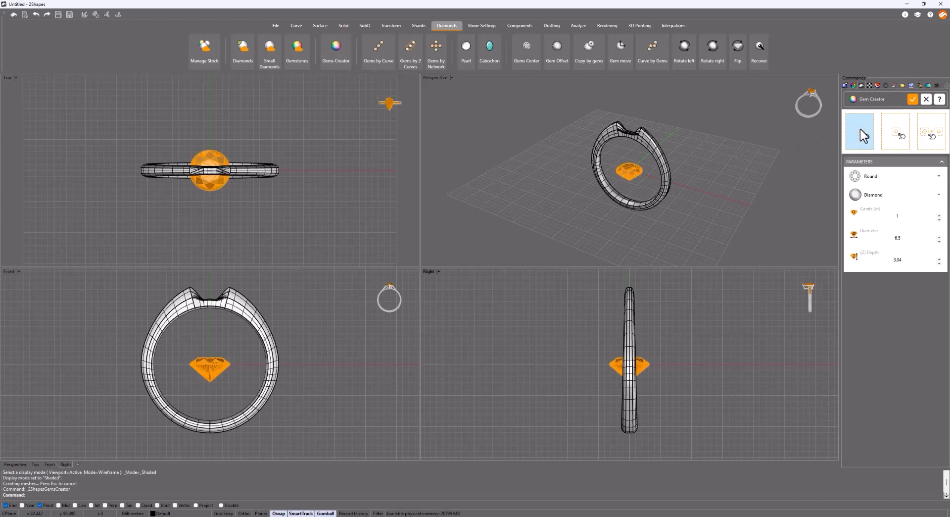
Step: Move the diamond straight up in the front view so it sits above the shank's opening
click(212, 357)
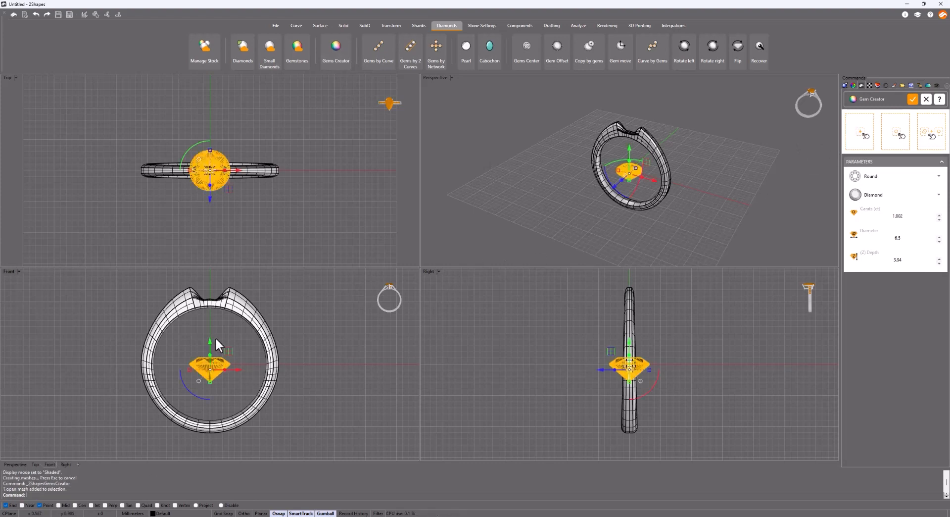
right_drag(215, 336, 206, 361)
drag(207, 365, 220, 280)
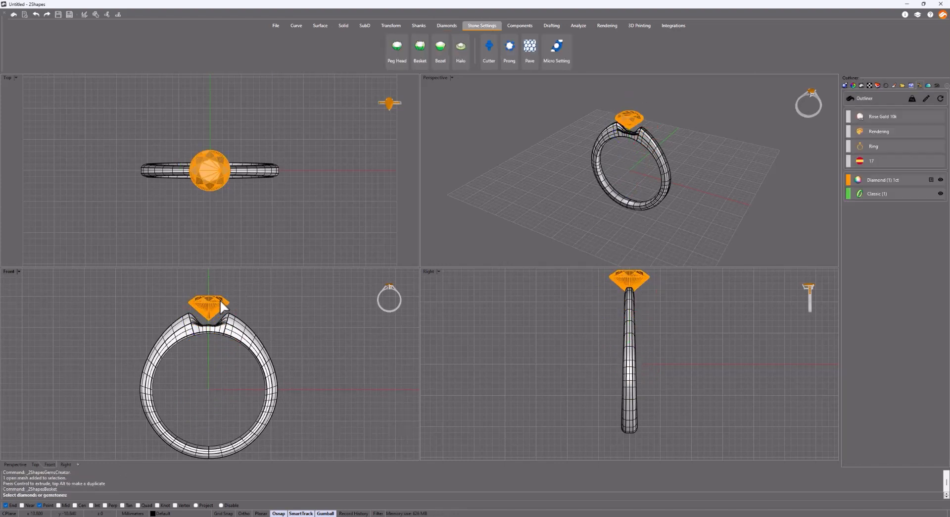
Step: Add a Basket setting to the diamond using the standard design BA001
click(425, 58)
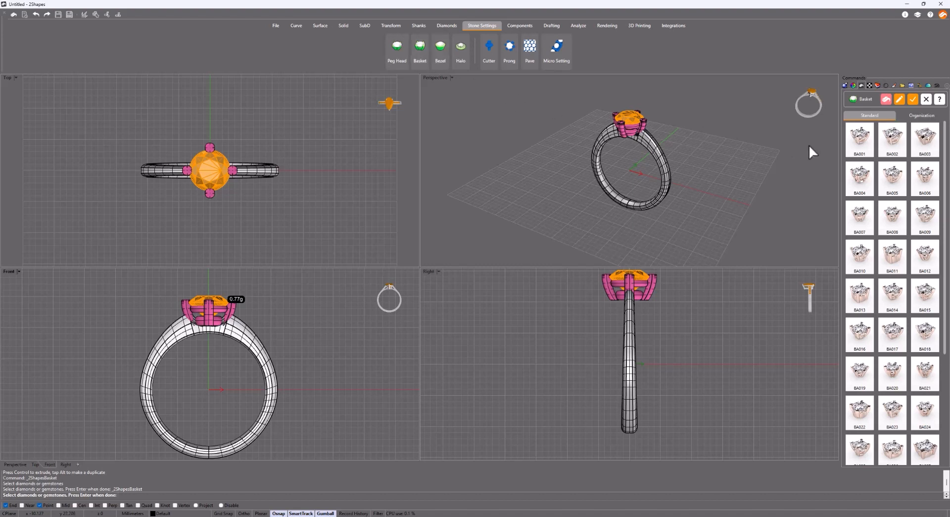
click(854, 144)
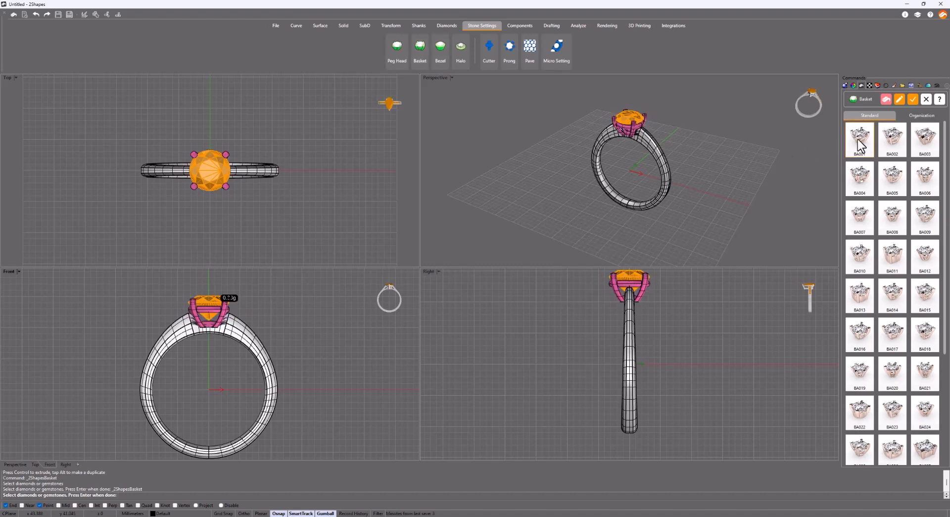
Step: Open the basket's parameters for editing and switch the prong shape mode to Circle
click(899, 99)
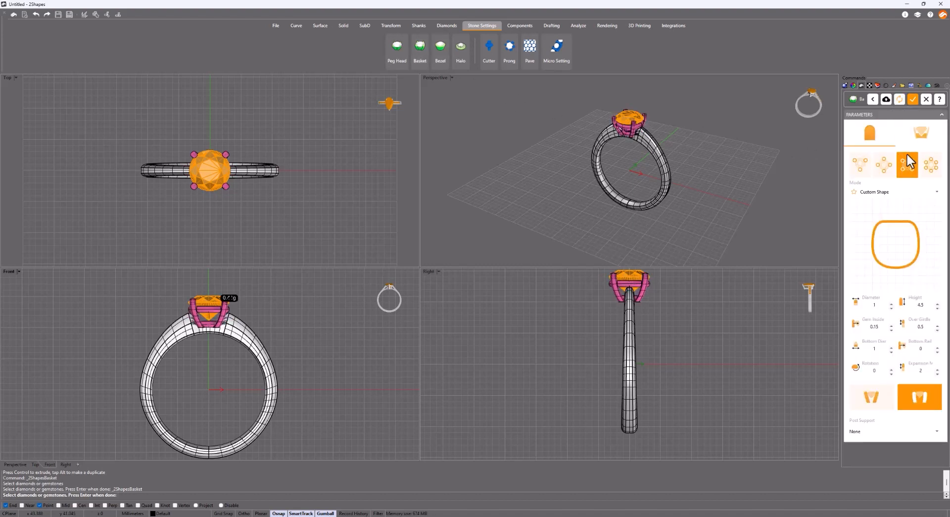
click(937, 192)
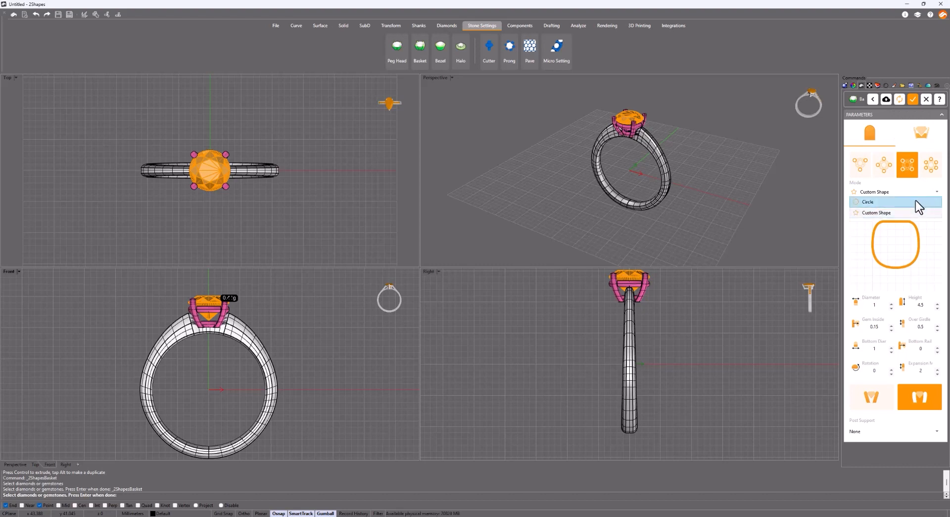
click(918, 202)
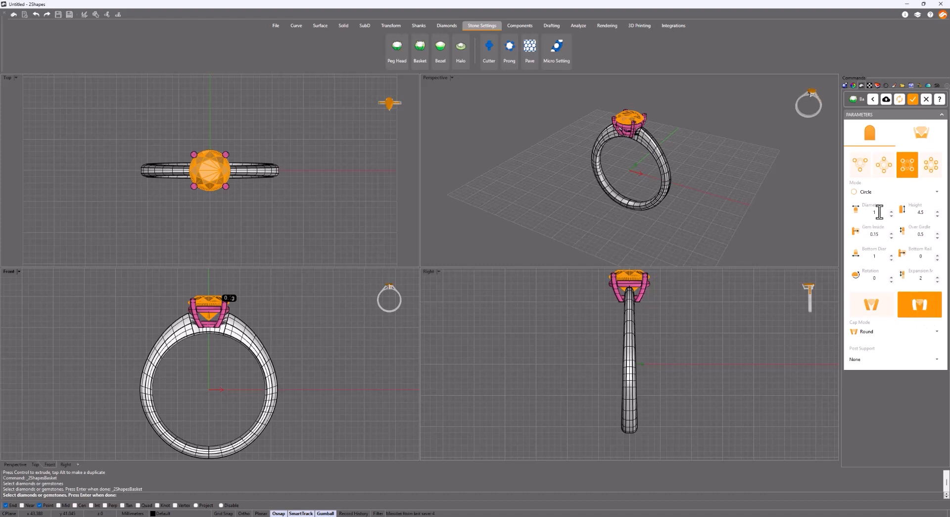
Step: Set the basket prongs' Height to 4, Gem Inside to 0.4 and Bottom Rail to 0.5
double_click(909, 212)
text(4)
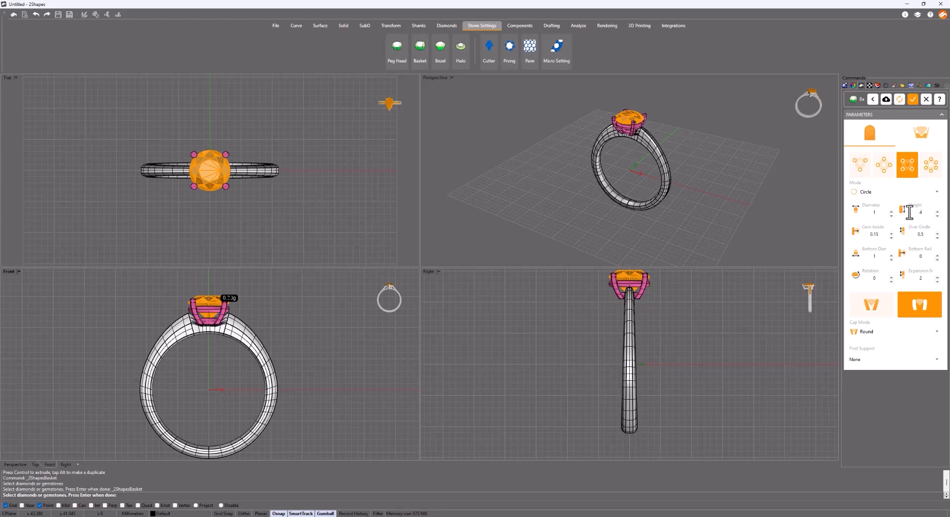
double_click(863, 234)
text(0.4)
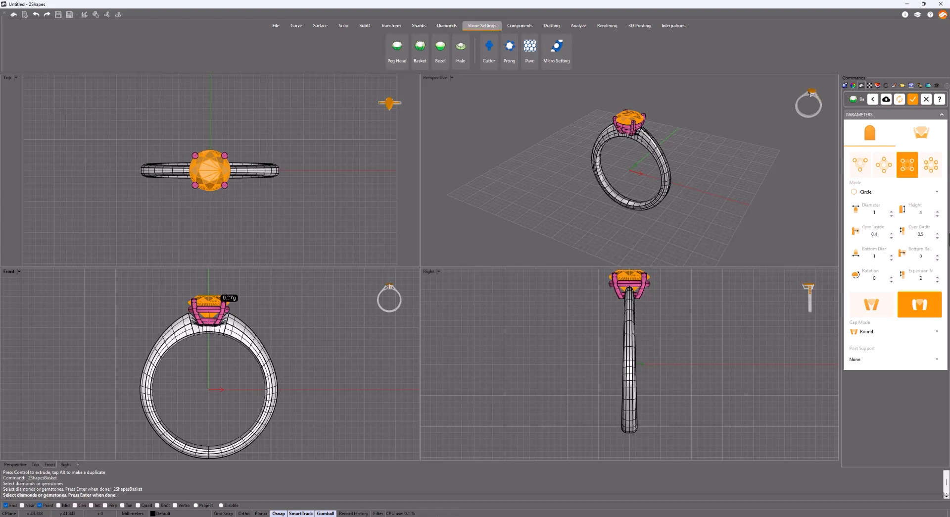
double_click(912, 234)
double_click(917, 256)
text(0.5)
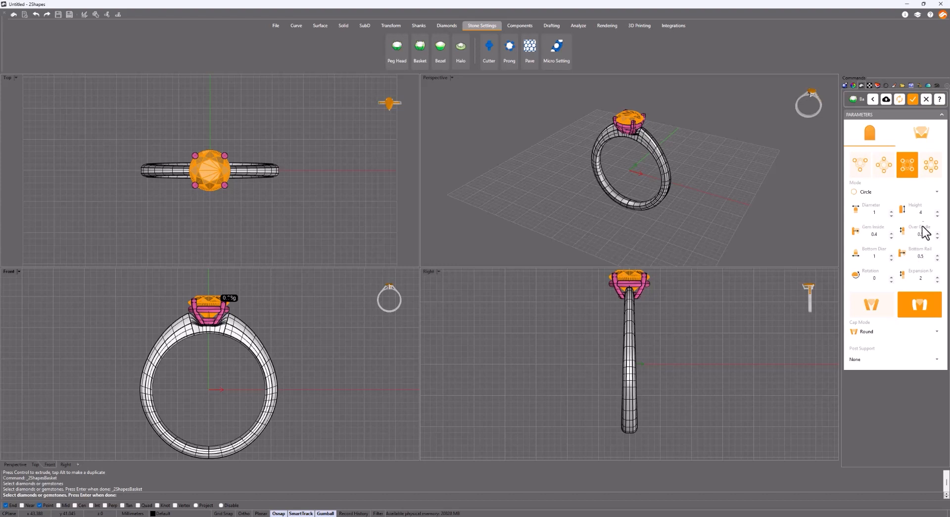
Step: Assign the standard profile 002 to both the upper rail and the lower rail of the basket
click(921, 134)
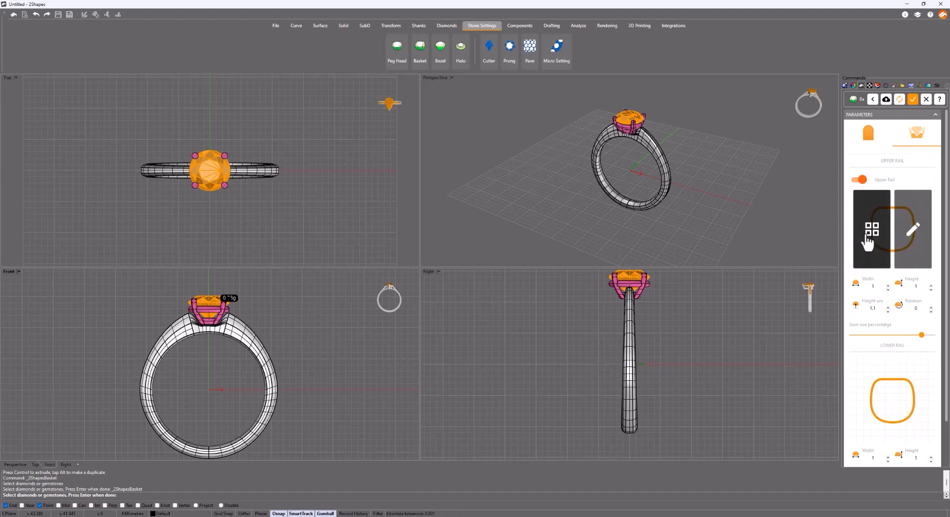
click(867, 241)
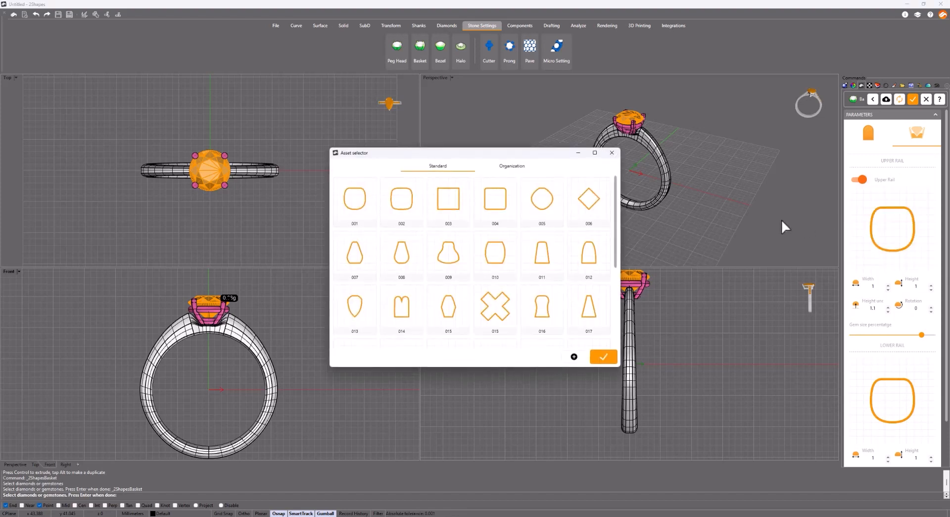
click(409, 214)
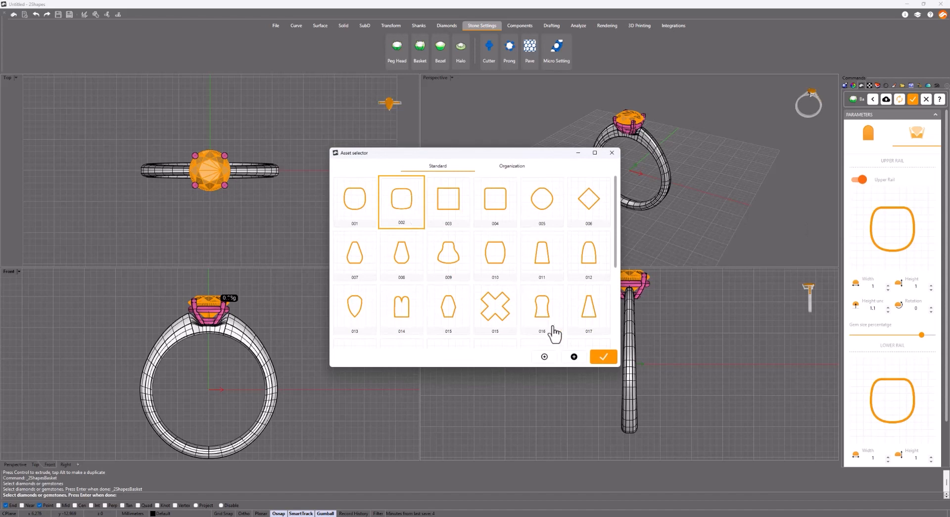
click(598, 359)
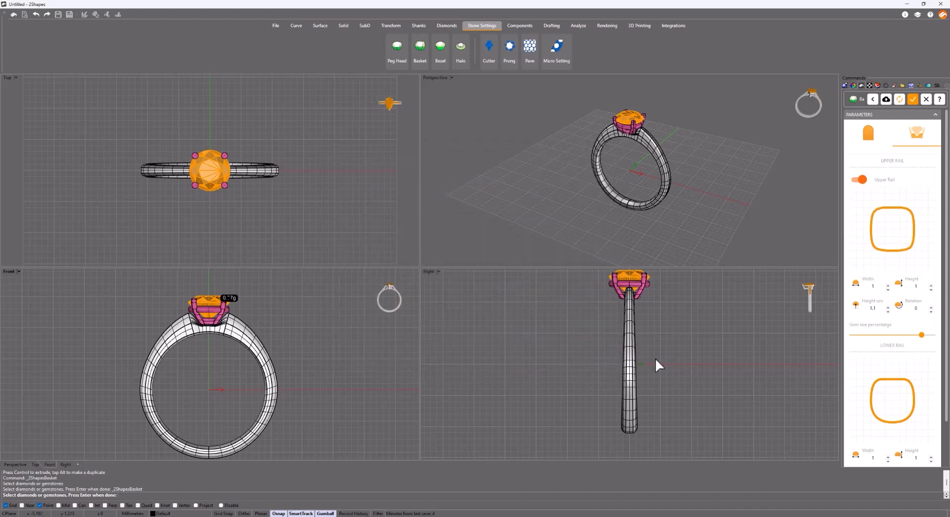
click(873, 403)
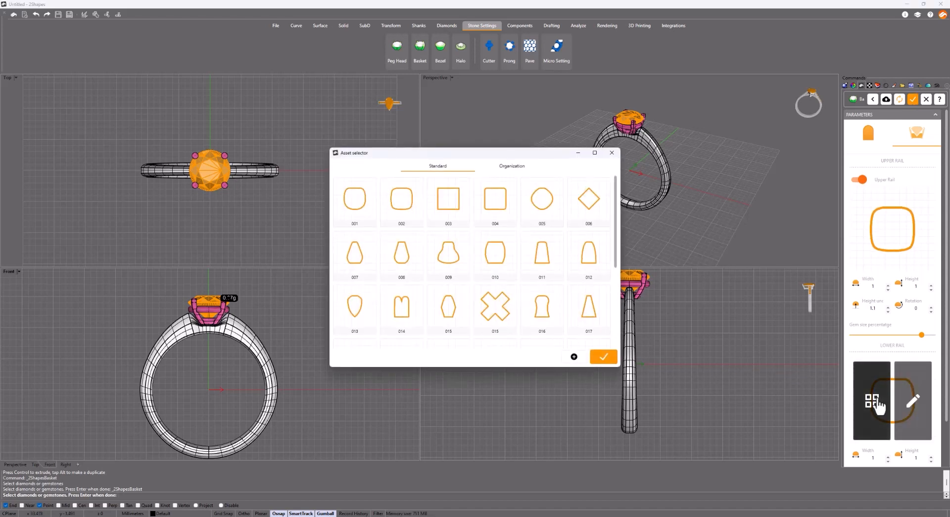
click(411, 213)
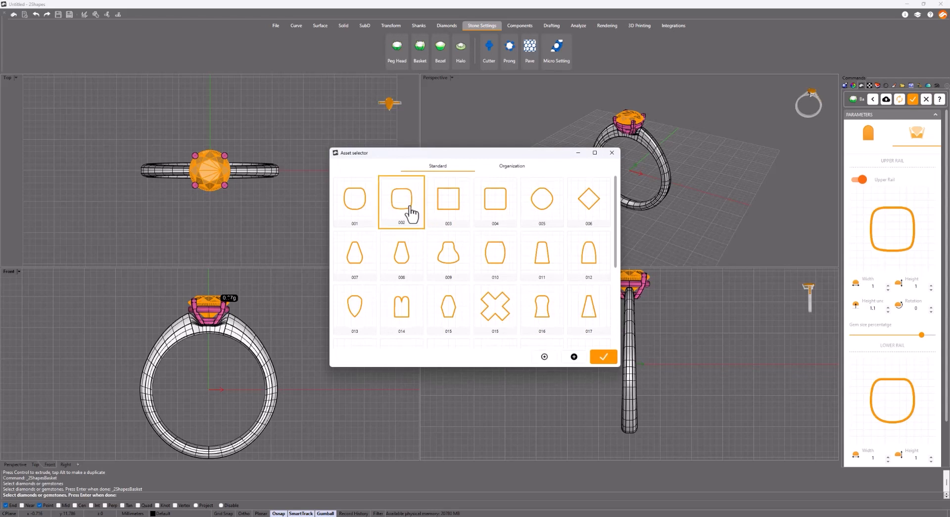
click(600, 357)
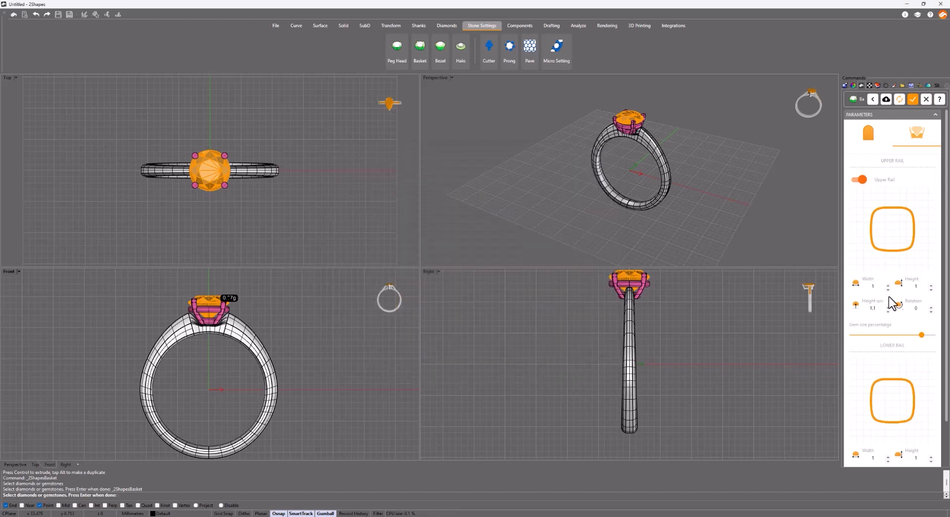
Step: Set the upper rail's height under the gem to 1.3 and the lower rail's Width to 0.6, and finish the basket
double_click(866, 307)
text(1.3)
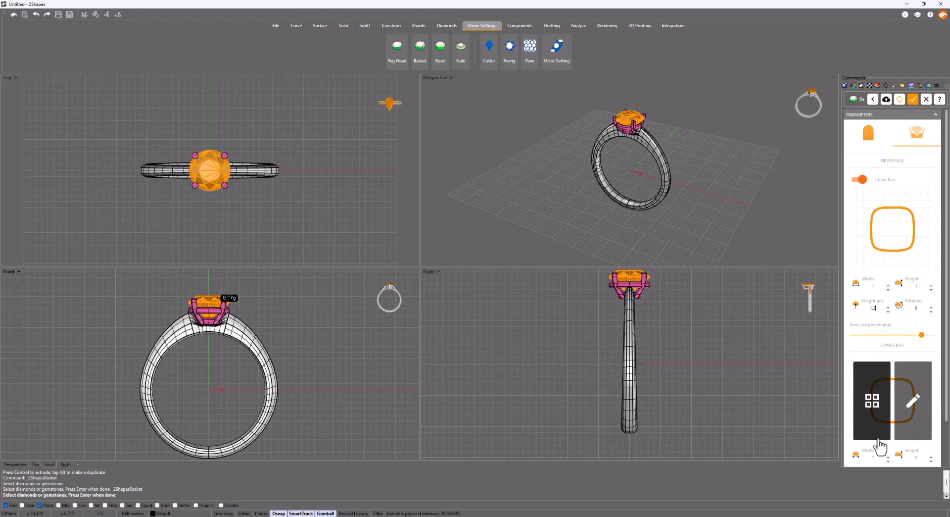
scroll(879, 438, down, 1)
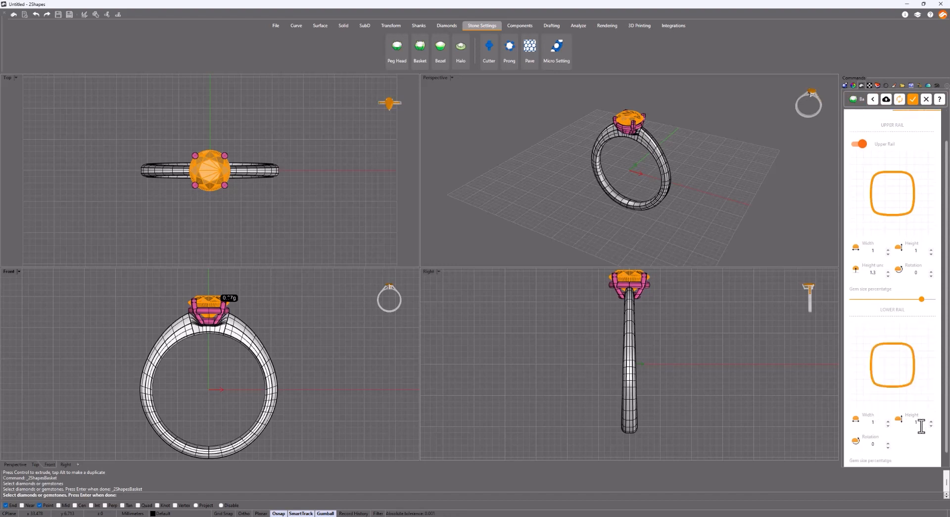
click(864, 423)
text(0.6)
click(913, 99)
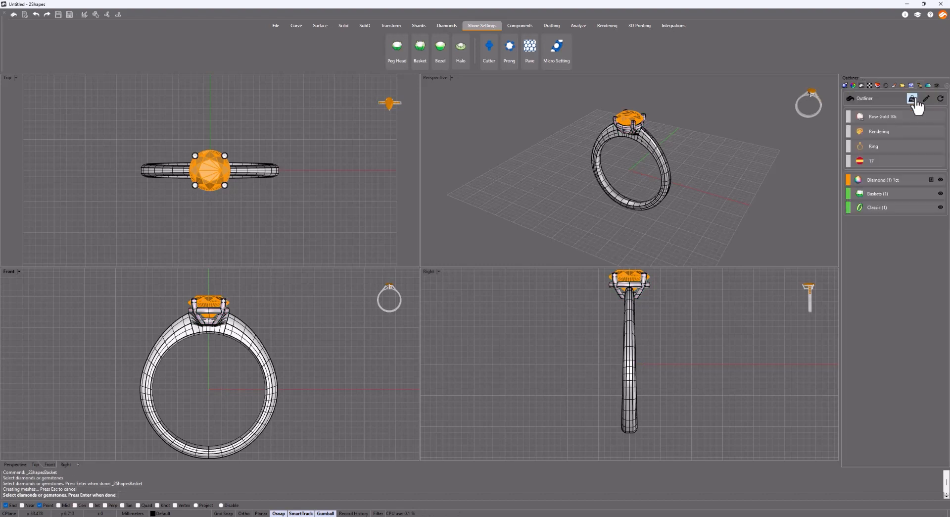
Step: Apply the White Gold 18k render material to the shank and the basket together
click(656, 147)
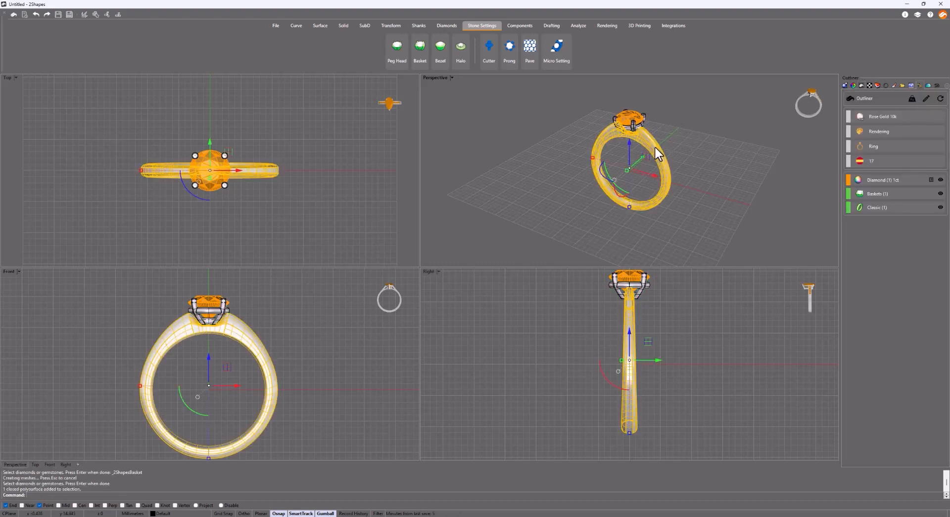
shift+click(631, 126)
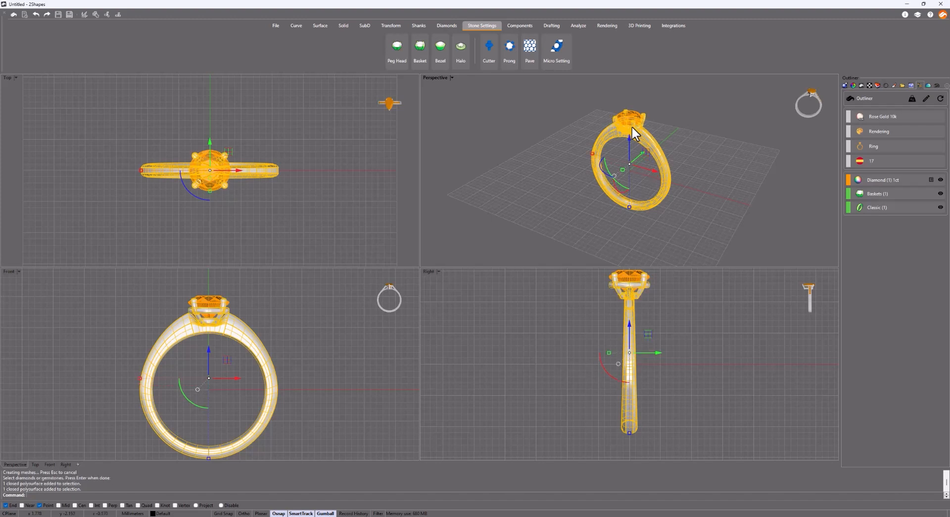
click(946, 85)
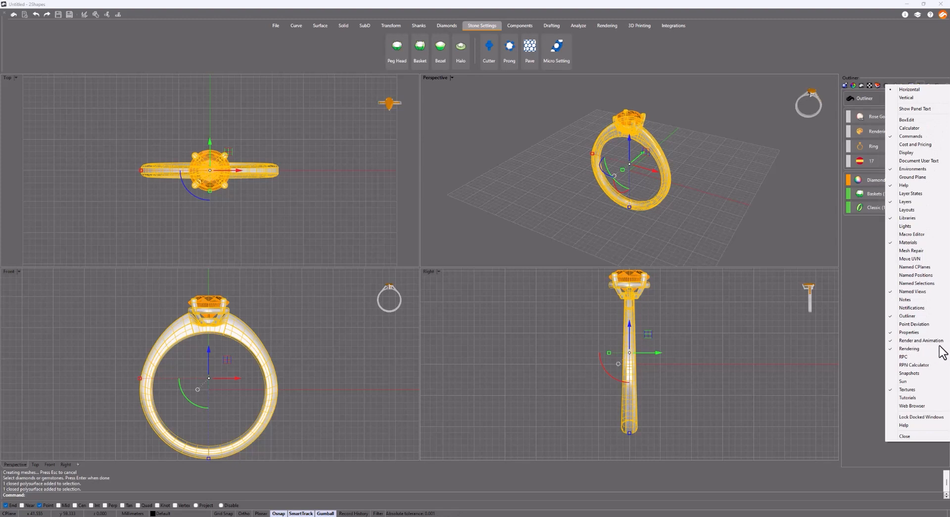
click(912, 66)
click(886, 85)
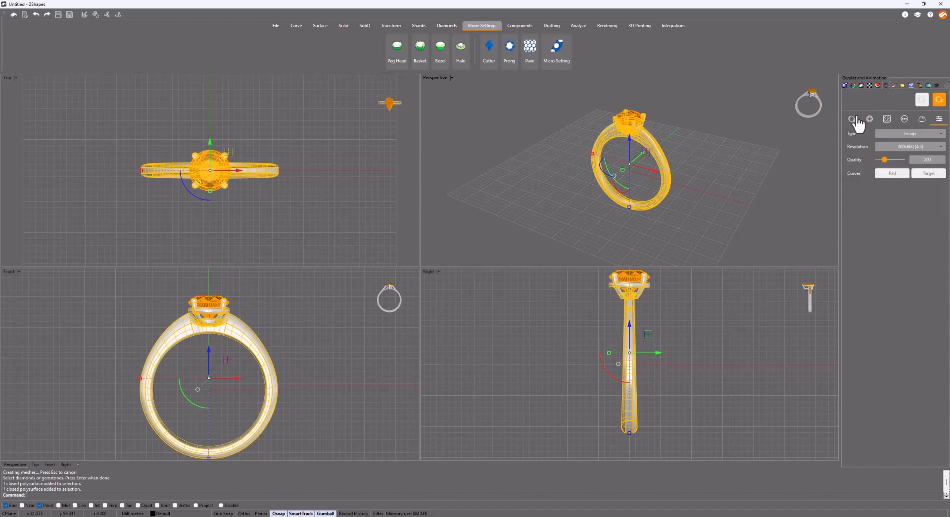
click(852, 120)
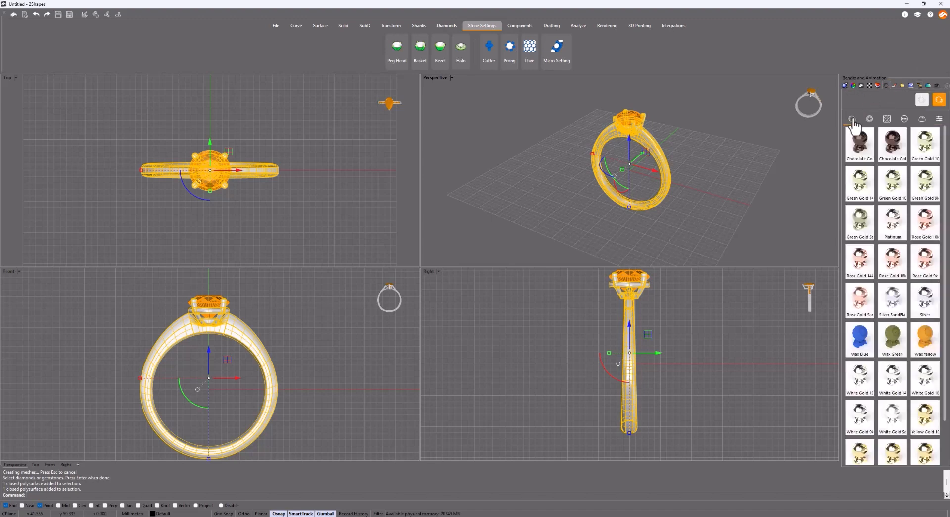
click(926, 381)
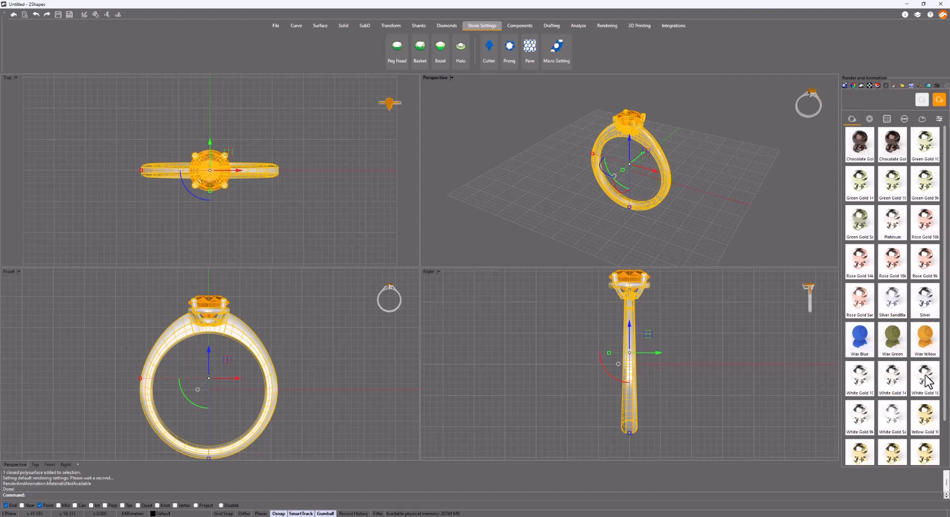
click(926, 381)
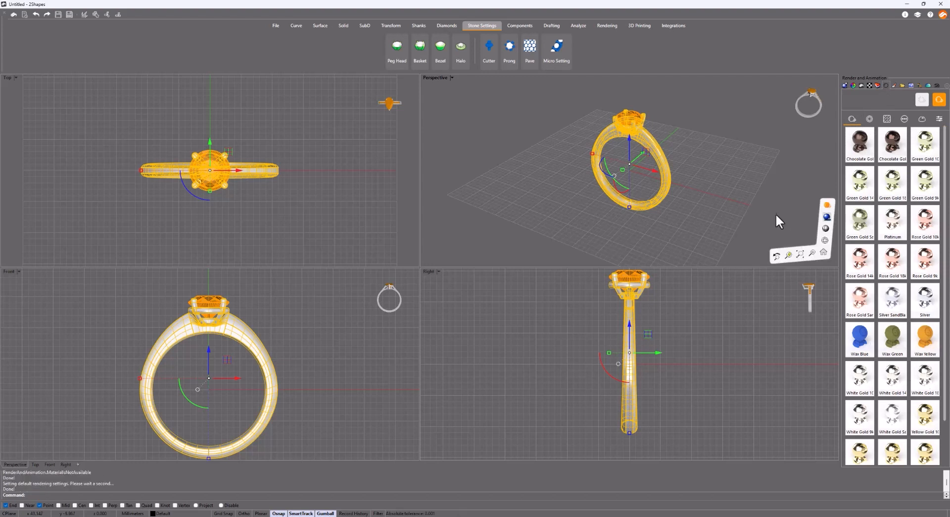
Step: Apply the Diamond gem render material to the centre stone
click(736, 164)
click(633, 120)
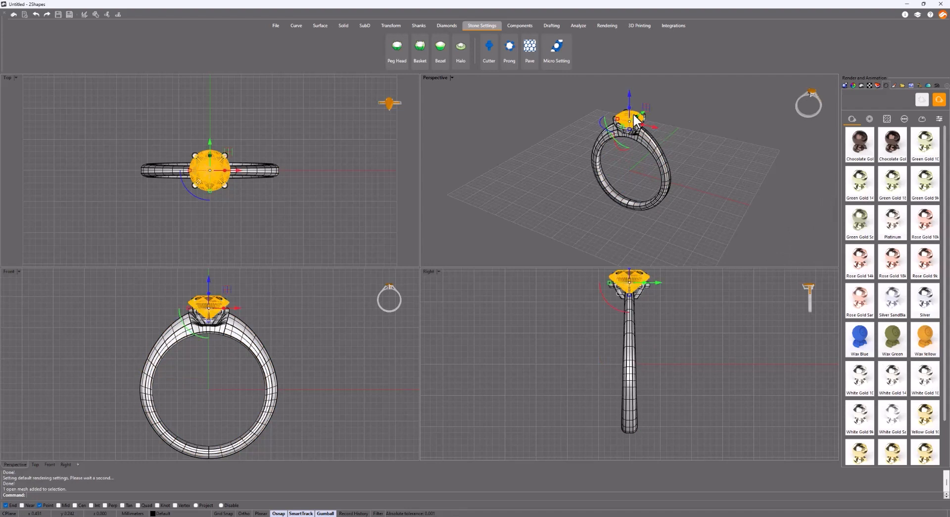
click(868, 121)
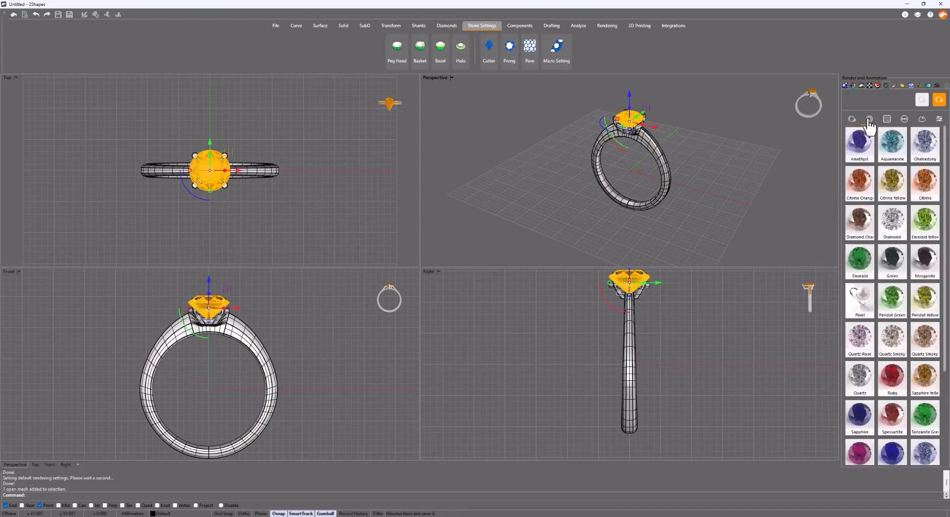
click(767, 169)
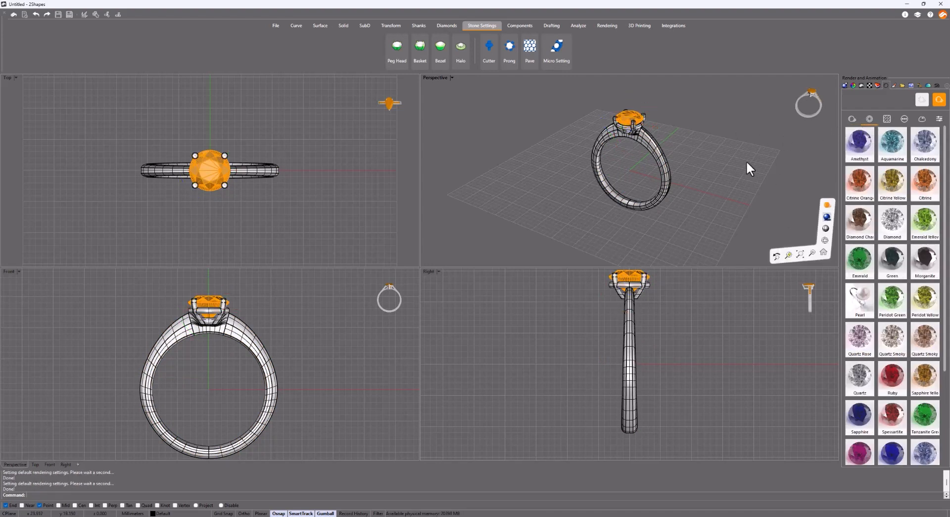
Step: Apply the first Basic Ground scene and show the perspective view raytraced, with the ring framed from above
click(887, 120)
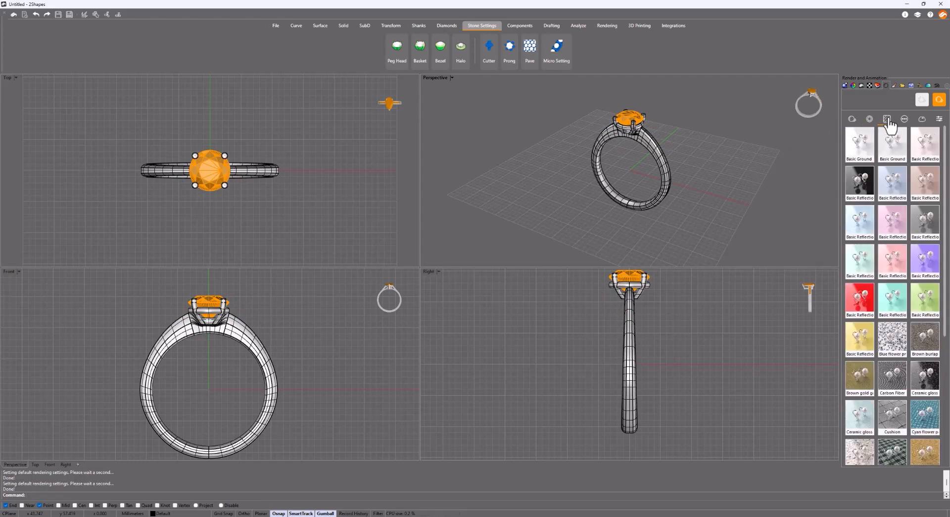
click(870, 156)
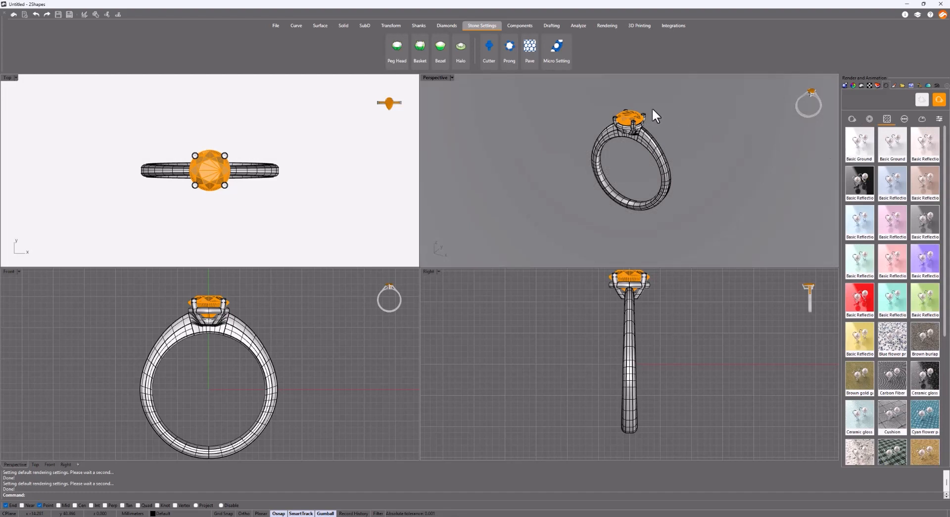
right_drag(651, 106, 656, 221)
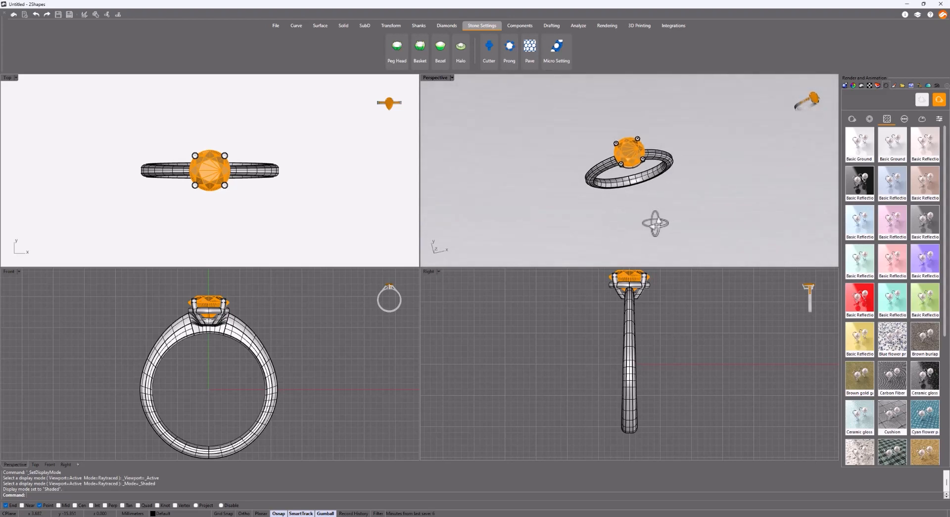
click(827, 205)
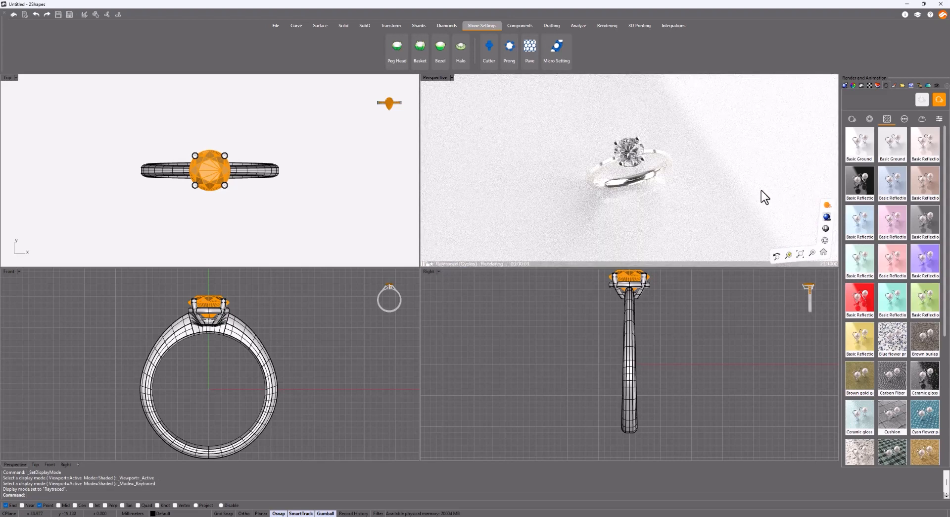
scroll(709, 175, up, 2)
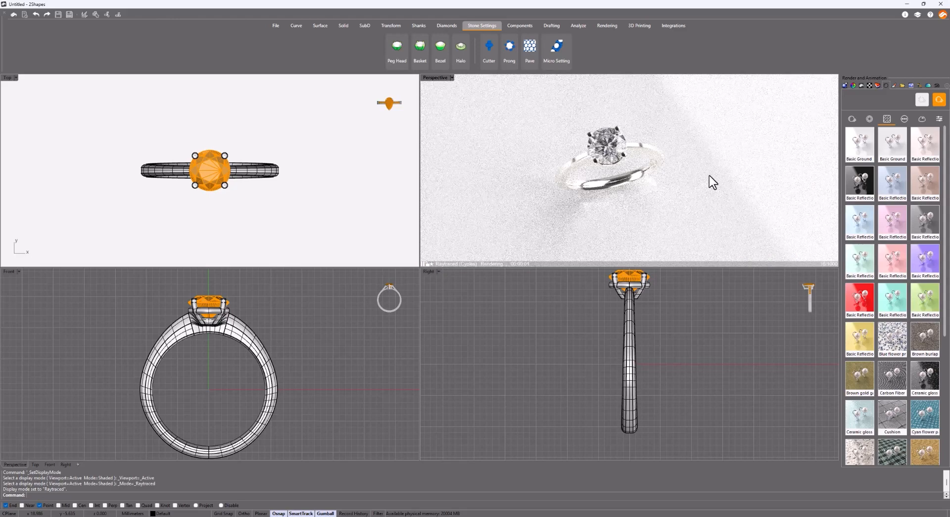
mouse_move(702, 164)
shift+right_down()
mouse_move(723, 174)
mouse_move(710, 170)
shift+right_up()
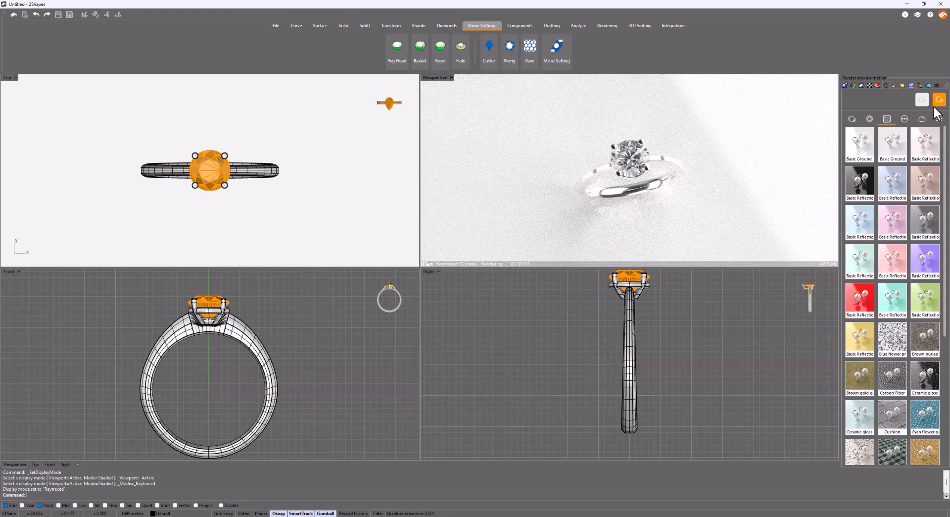
Step: Set the render resolution to 1920x1080 (16:9) HD and the quality to 400, and start rendering the image
click(938, 121)
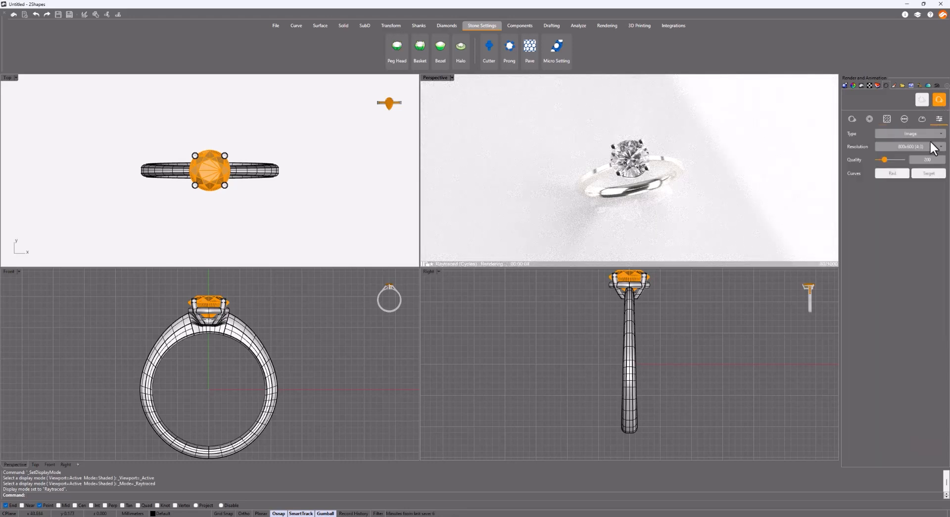
click(930, 144)
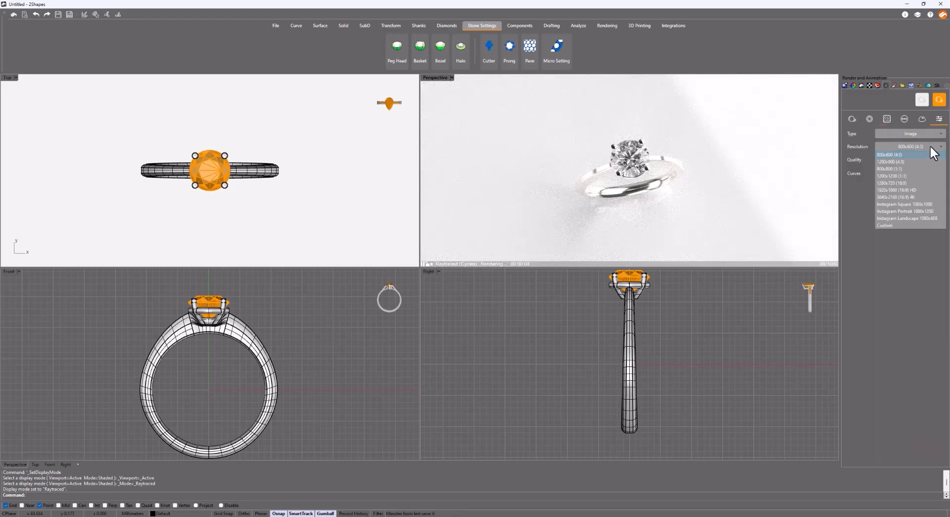
click(912, 190)
click(939, 101)
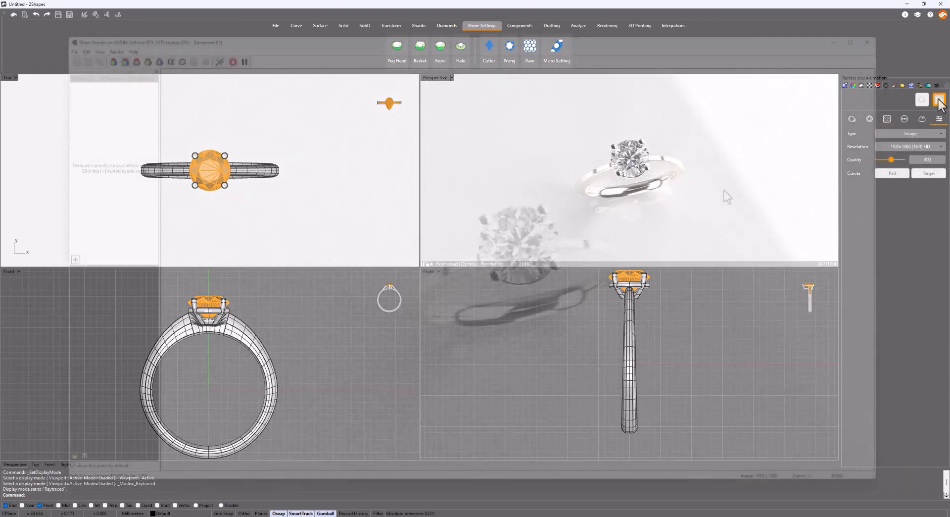